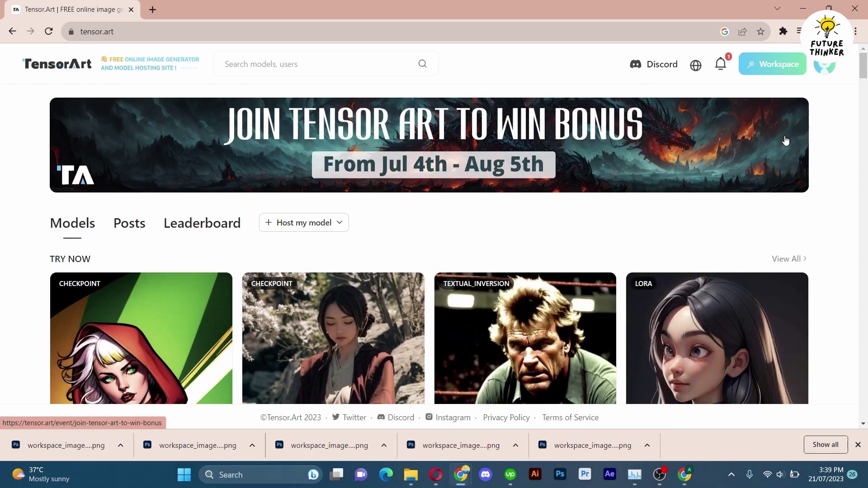
Step: Switch the site to the dark theme and back to the light theme
mouse_move(827, 67)
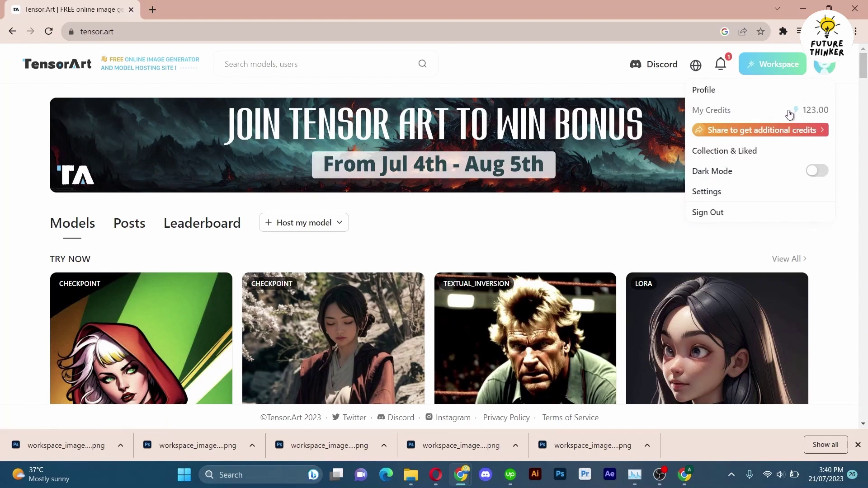
left_click(819, 172)
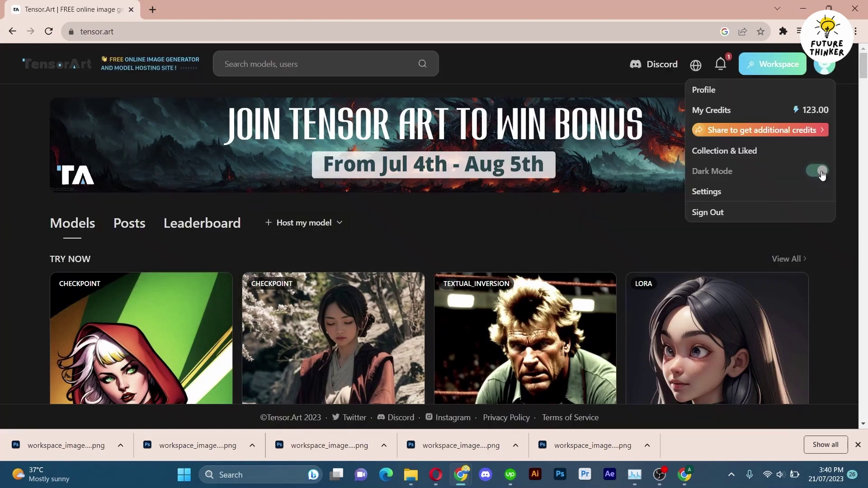
left_click(820, 172)
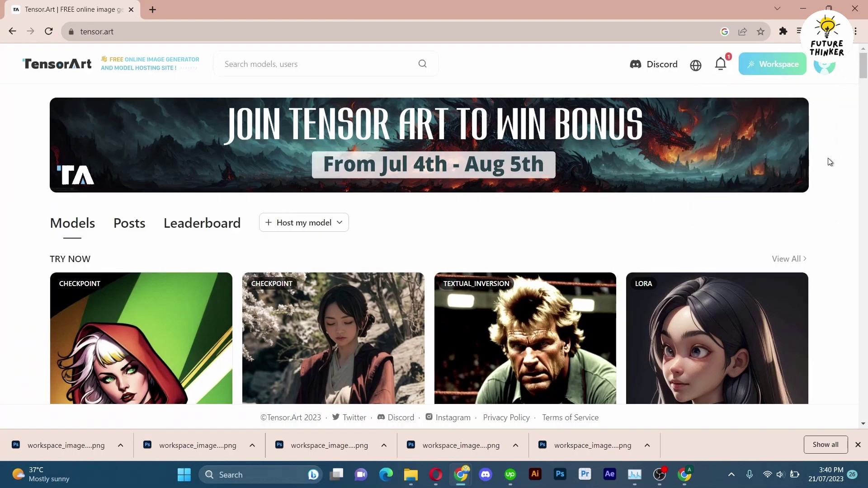
middle_click(830, 162)
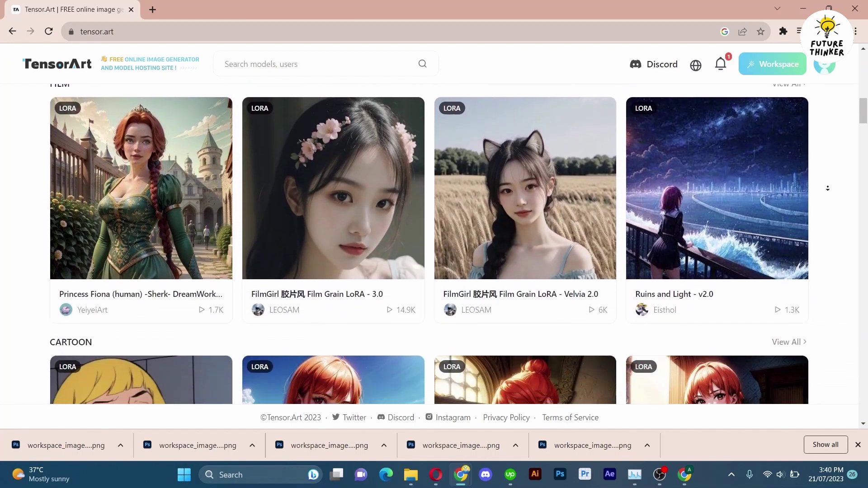
left_click(831, 189)
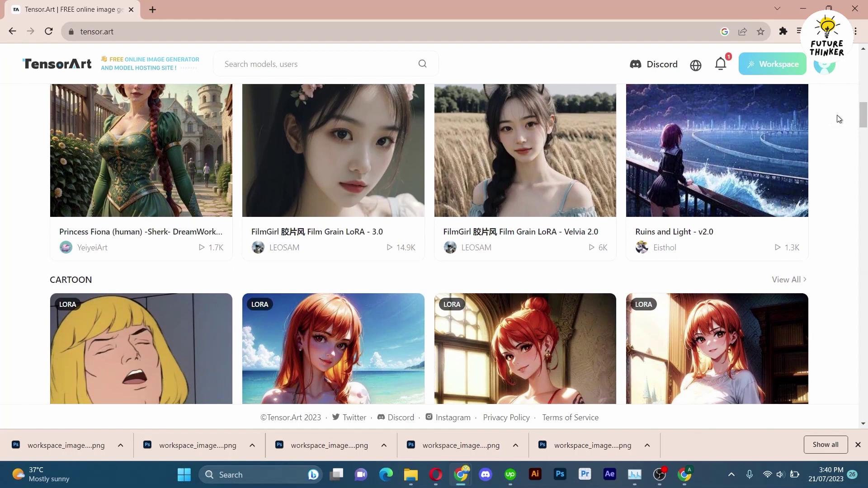
scroll(840, 119, "up", 15)
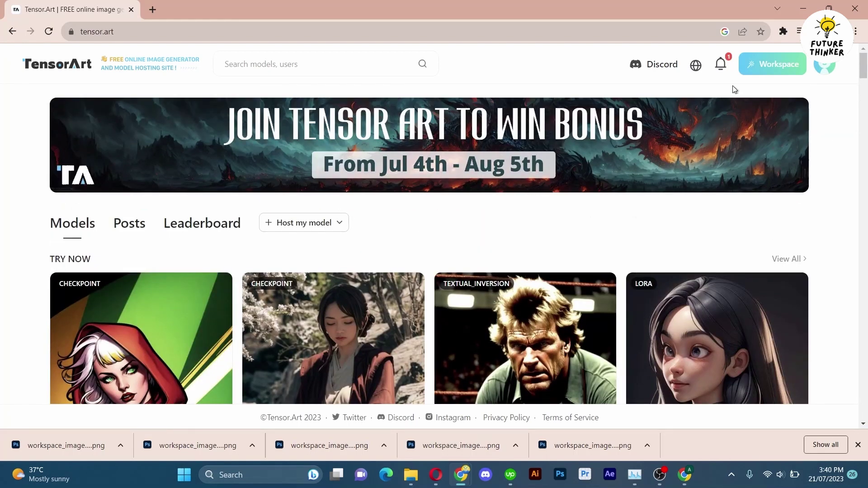
Step: Open the generation workspace and browse ALL models, keeping majicMIX realistic - V6 as base model
left_click(757, 63)
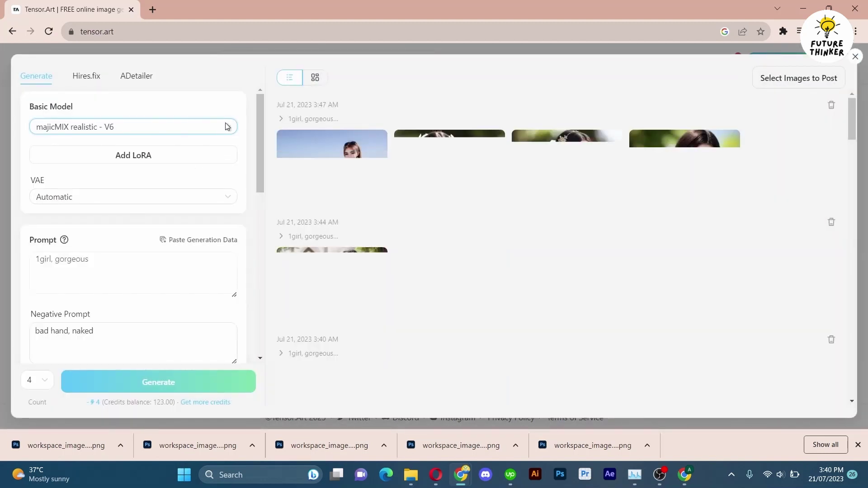
left_click(226, 126)
left_click(138, 141)
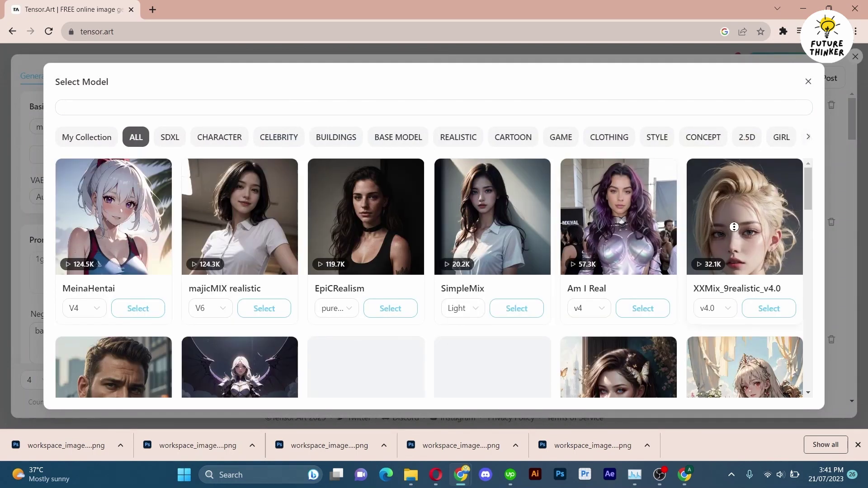
scroll(732, 256, "down", 8)
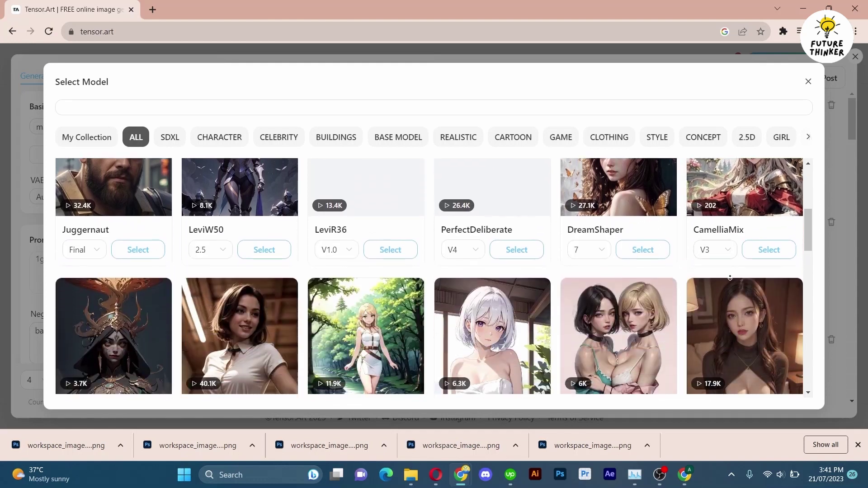
scroll(730, 278, "down", 10)
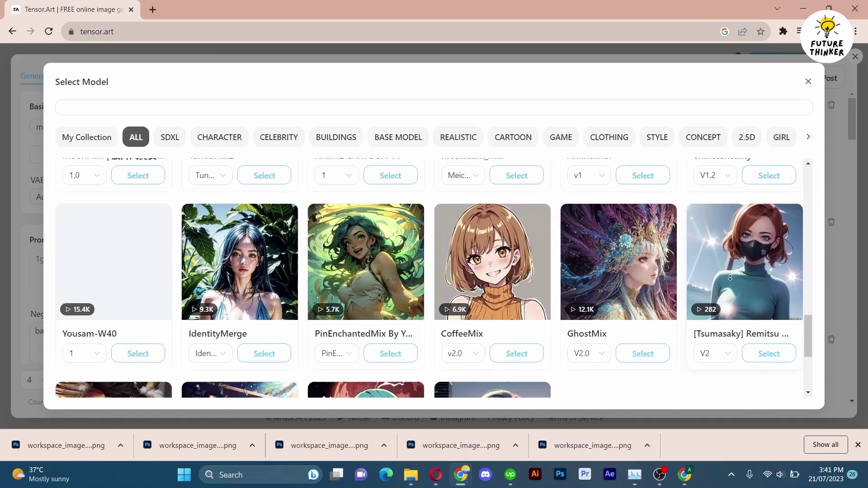
scroll(730, 278, "down", 5)
left_click_drag(811, 349, 802, 167)
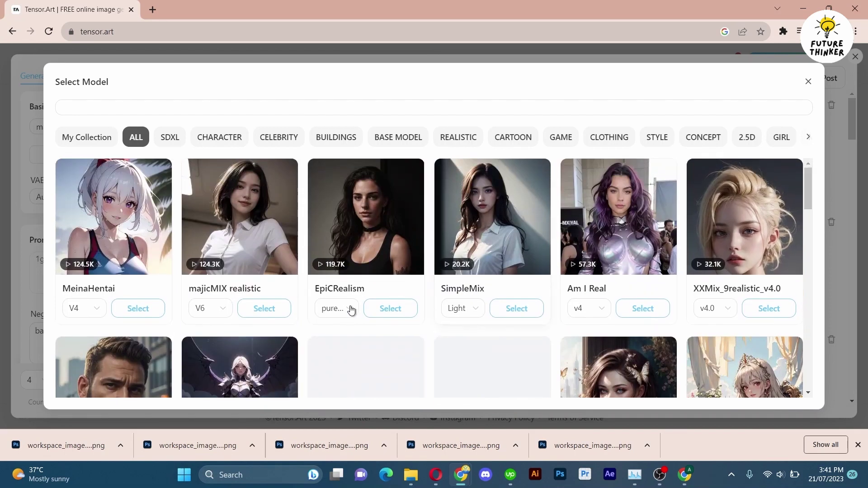
left_click(273, 310)
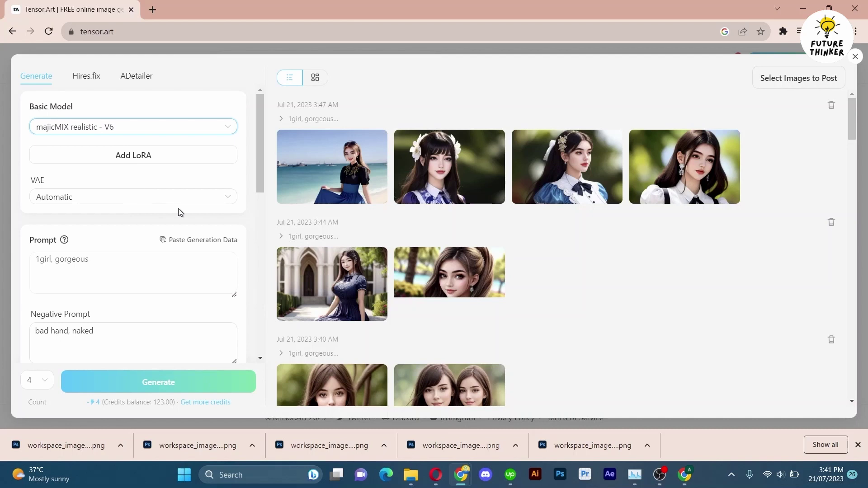
left_click(190, 199)
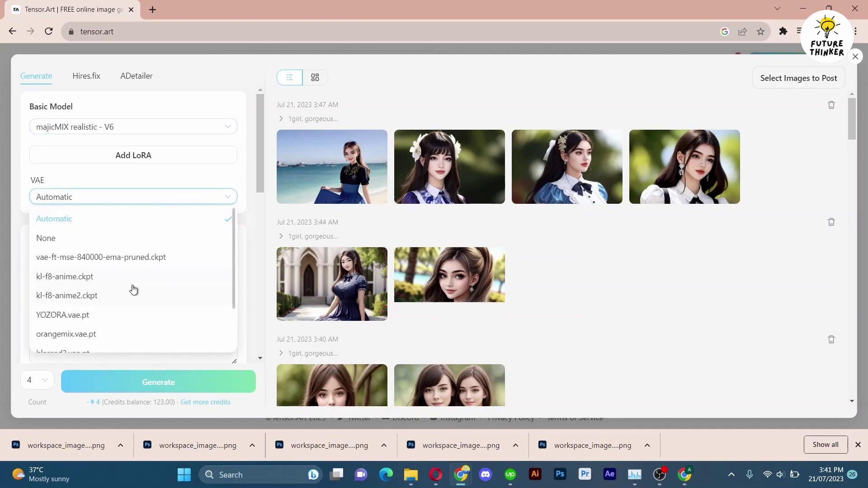
Step: Keep the VAE on Automatic and replace the prompt "1girl, gorgeous" with "1girl, beautiful"
scroll(134, 290, "down", 2)
left_click(132, 197)
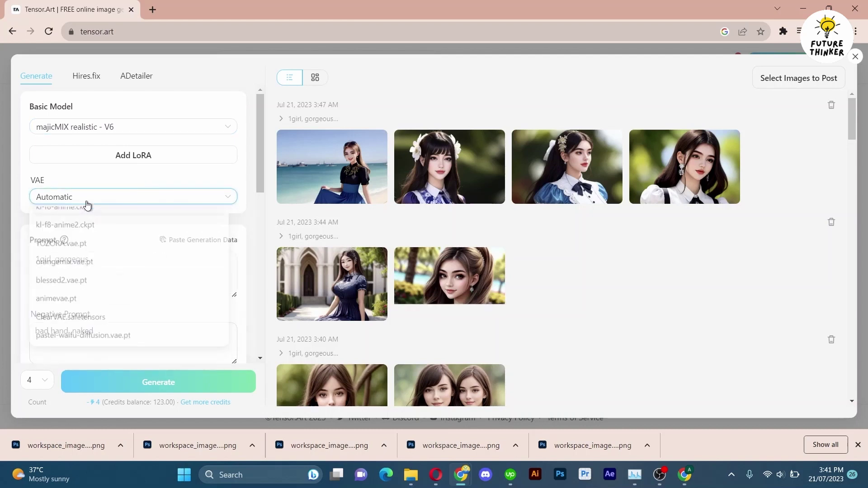
left_click(97, 263)
key("ctrl+a")
key("BackSpace")
type("1girl, ")
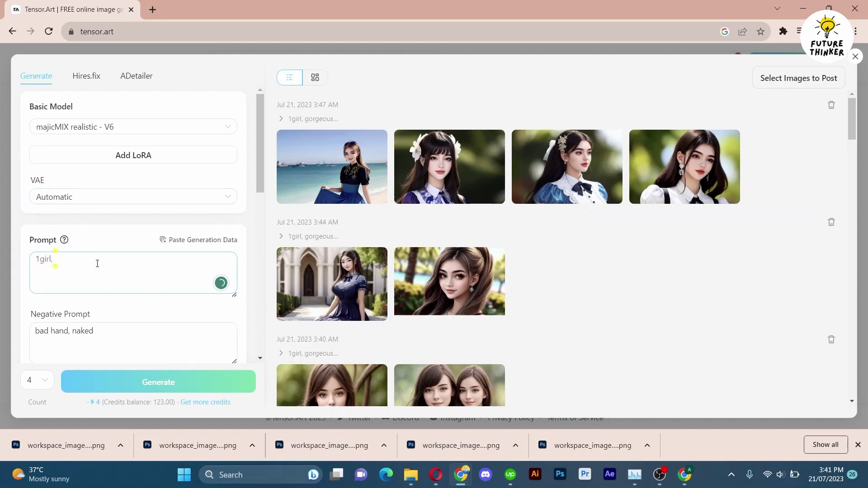
type("beau")
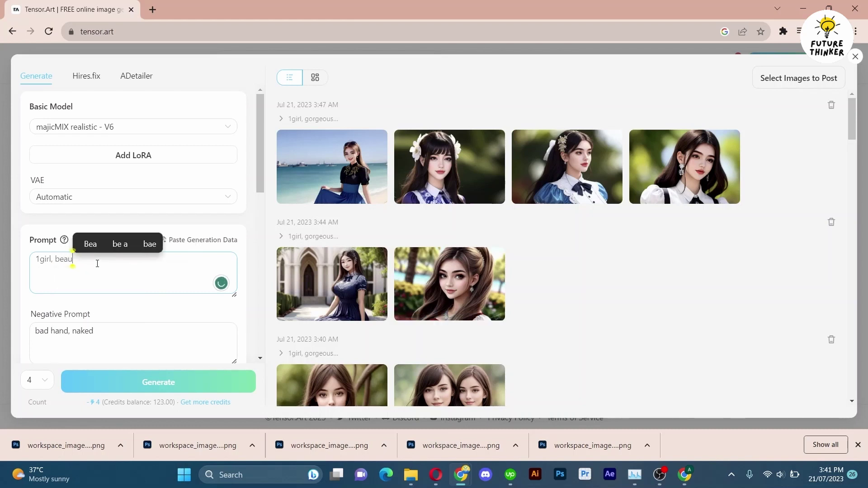
type("tiful")
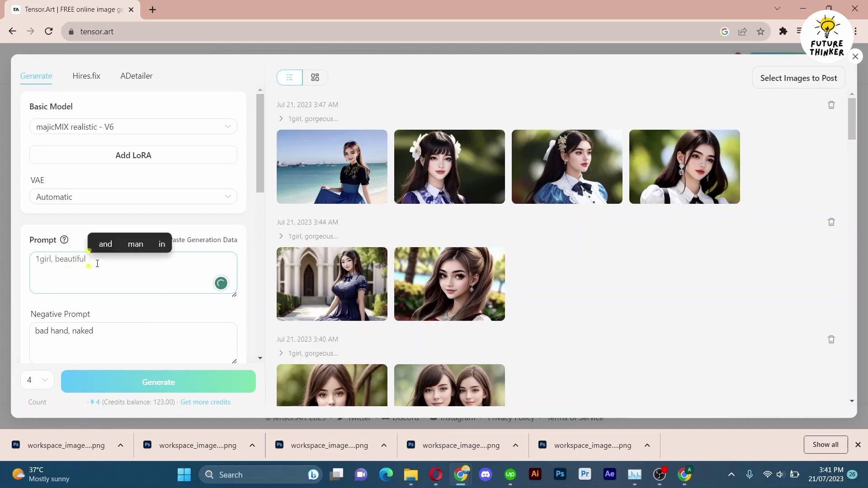
scroll(149, 269, "down", 3)
left_click(41, 190)
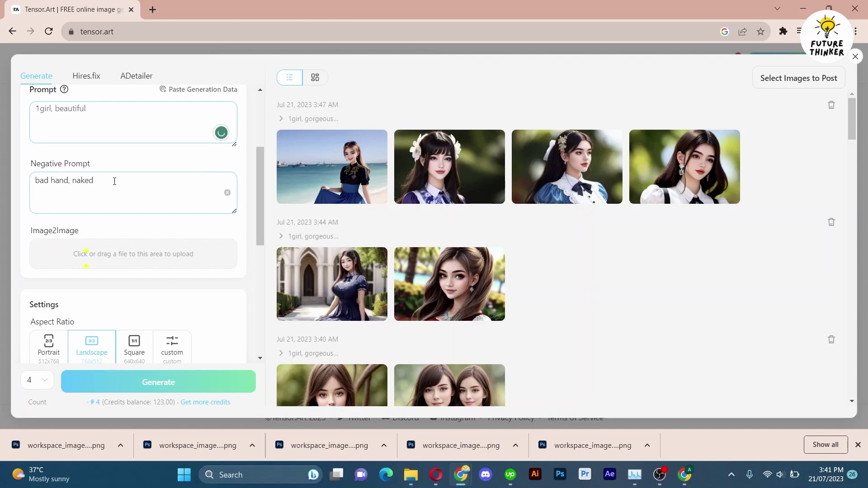
scroll(143, 236, "down", 5)
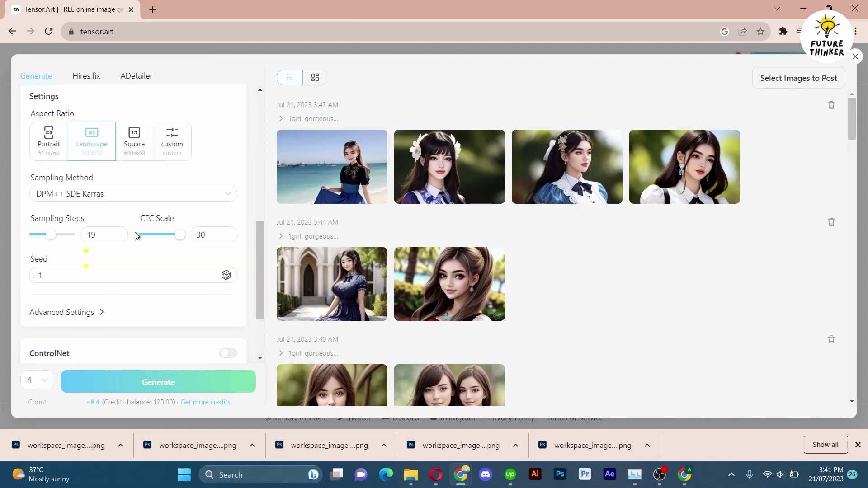
Step: Choose the Landscape aspect ratio, set sampling steps to 20 and CFC Scale to 25, seed -1
left_click(135, 125)
left_click(172, 125)
left_click(97, 126)
left_click_drag(55, 215, 52, 221)
left_click_drag(180, 219, 172, 222)
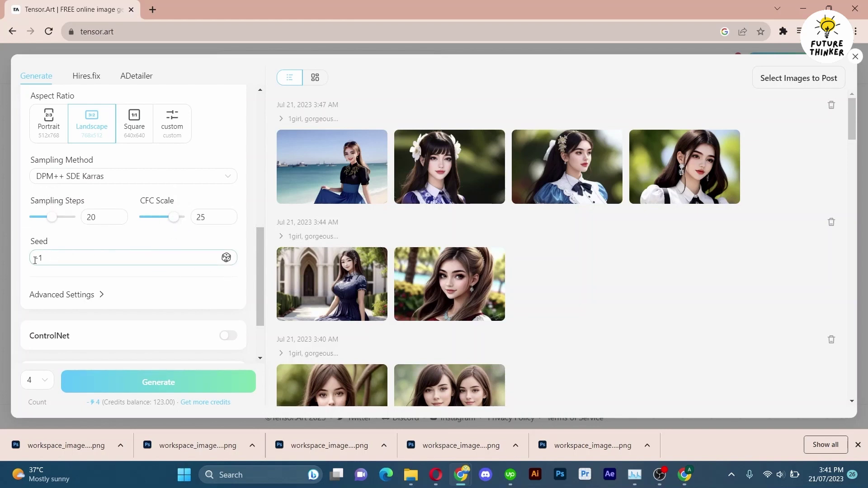
left_click(180, 284)
scroll(180, 281, "down", 2)
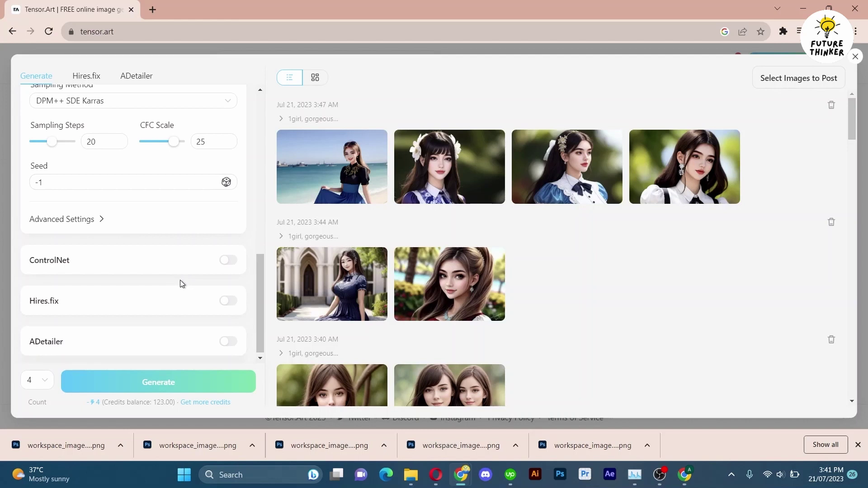
Step: Set Clip Skip to 5 in Advanced Settings, keep the count at 4, and generate
left_click(93, 219)
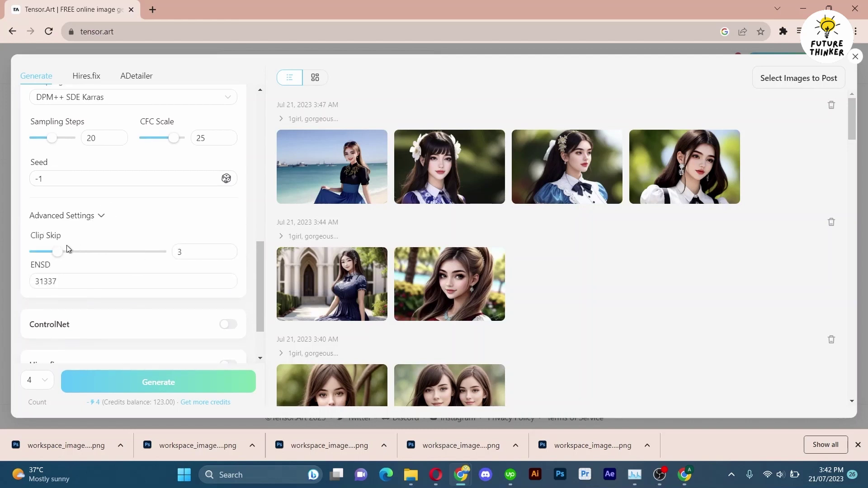
left_click_drag(58, 252, 81, 254)
scroll(175, 247, "down", 2)
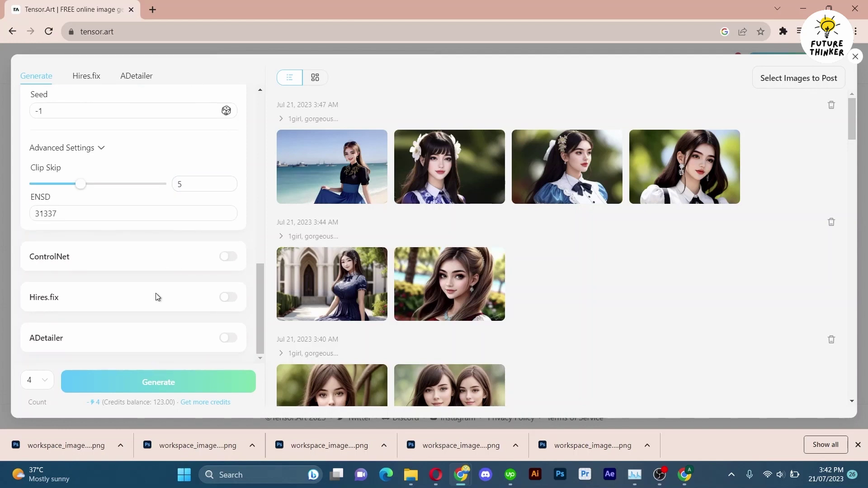
left_click(29, 388)
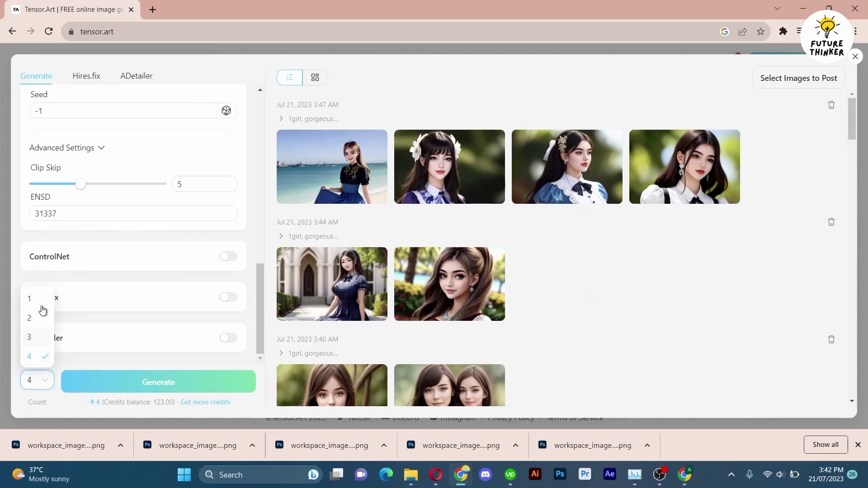
left_click(42, 359)
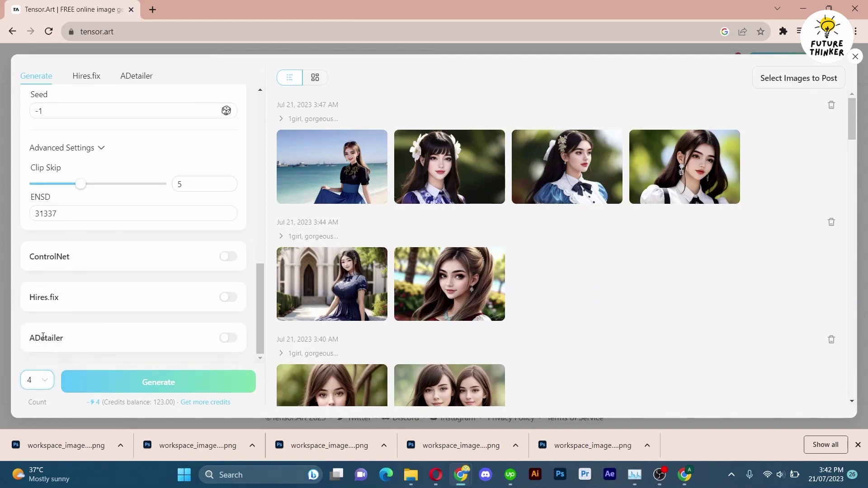
left_click(190, 383)
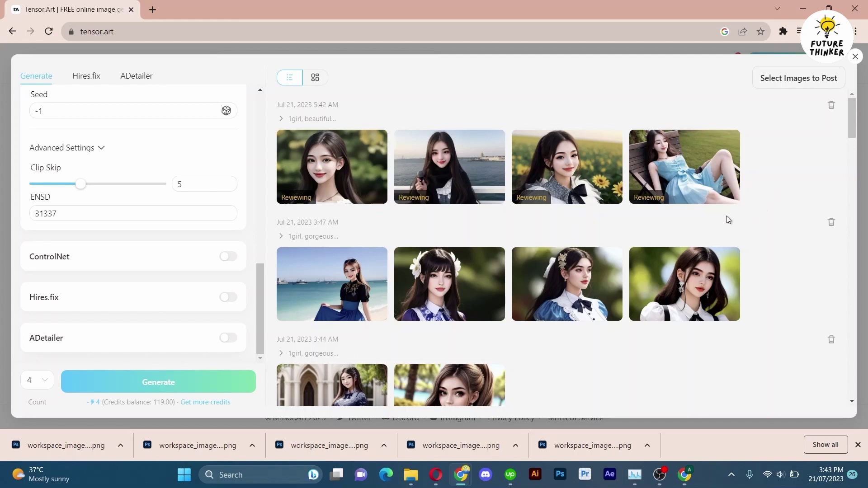
Step: View the first new "1girl, beautiful" portrait enlarged, then close the viewer
left_click(339, 187)
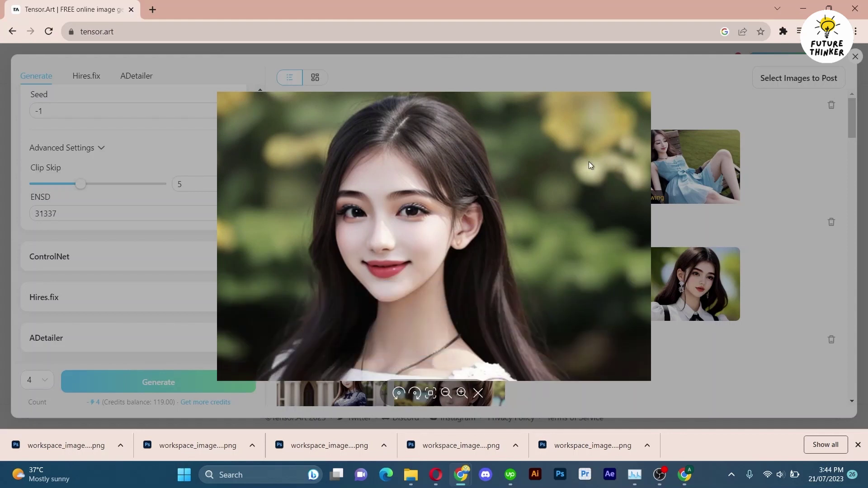
left_click(772, 218)
Step: Scroll the settings panel down to the ControlNet, Hires.fix and ADetailer toggles
scroll(156, 179, "up", 10)
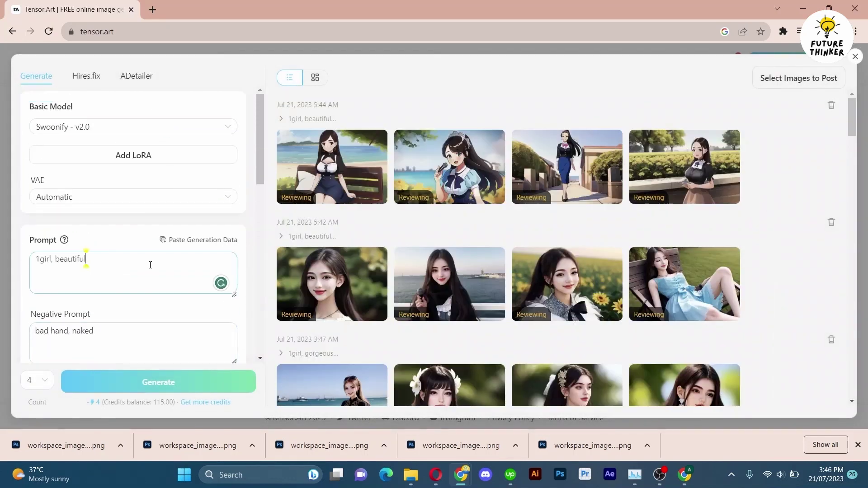
scroll(151, 265, "down", 10)
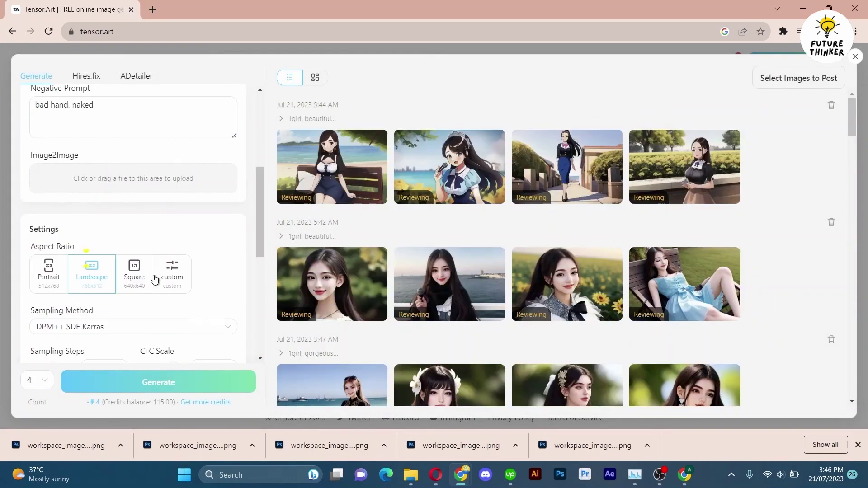
scroll(155, 277, "down", 1)
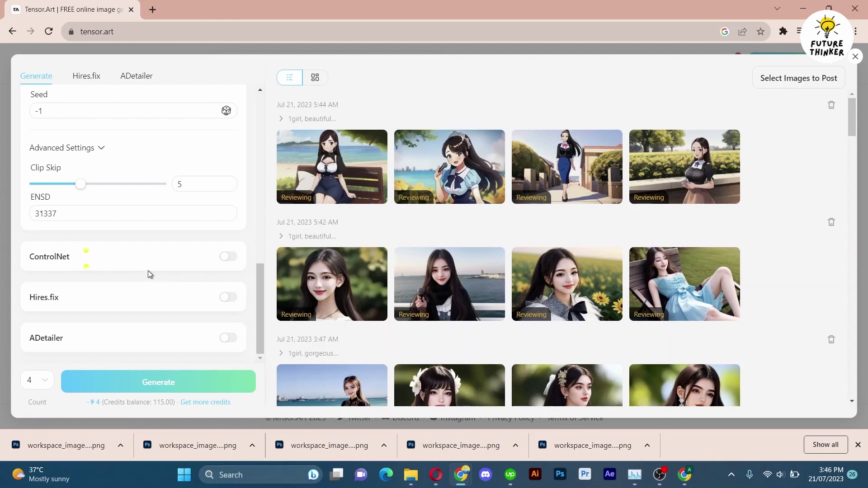
Step: Set the count to 2, enable Hires.fix with 40 hires steps and 0.96 denoising, and generate
left_click(33, 381)
left_click(32, 319)
left_click(230, 298)
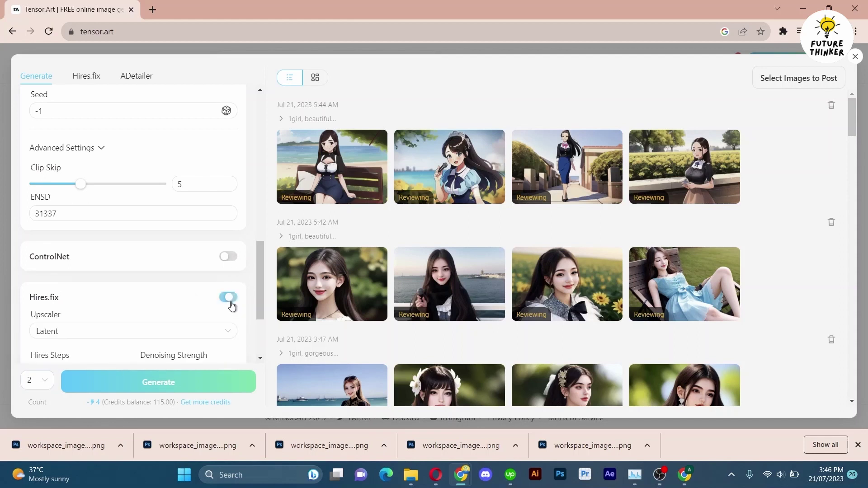
scroll(229, 301, "down", 3)
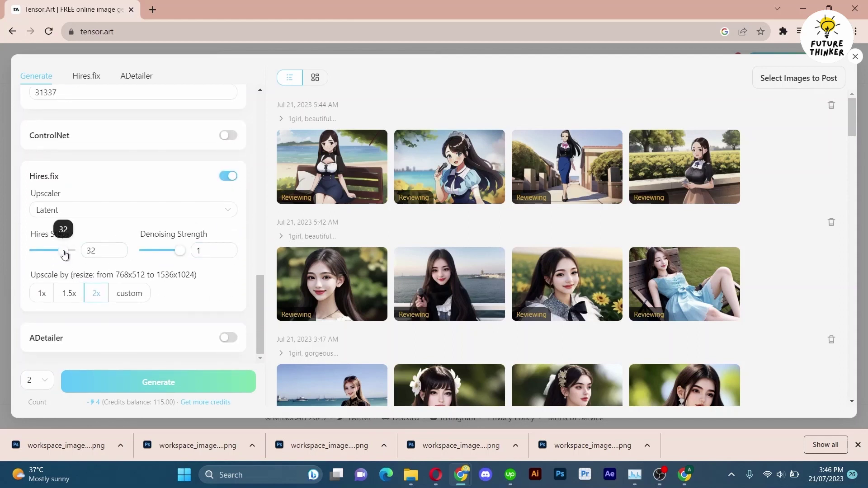
left_click_drag(181, 255, 180, 254)
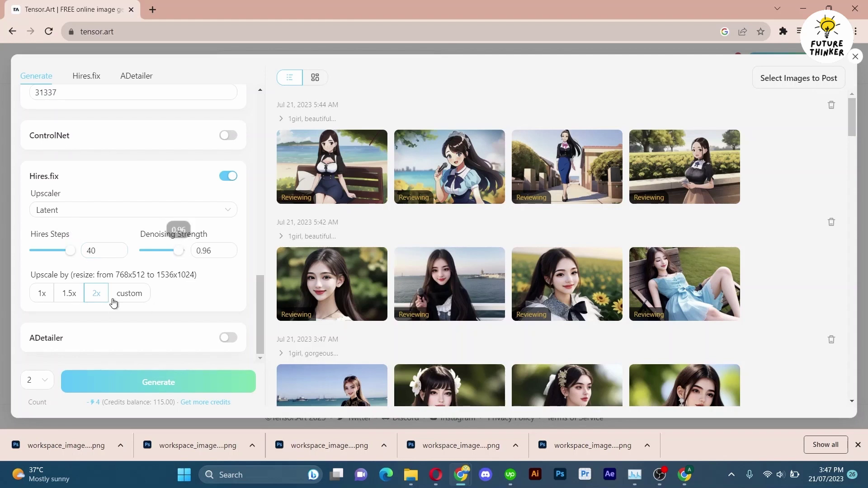
left_click(176, 383)
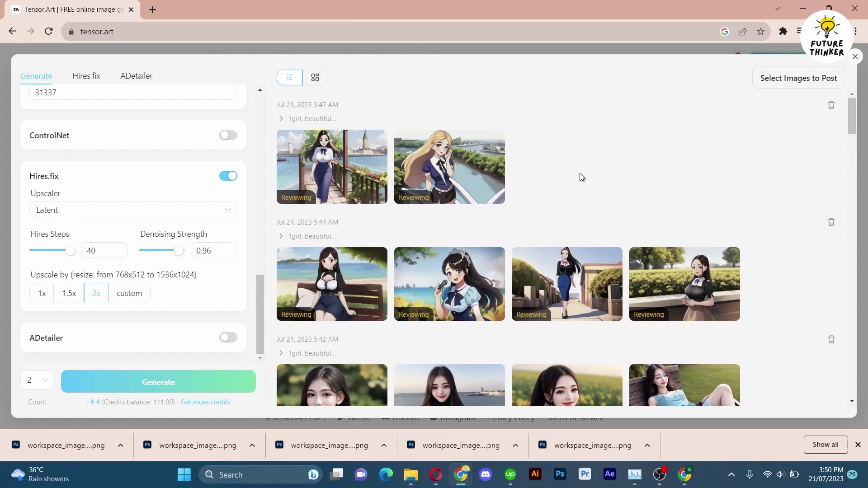
Step: Enlarge the long-haired blonde girl image, then switch Hires.fix off
left_click(450, 167)
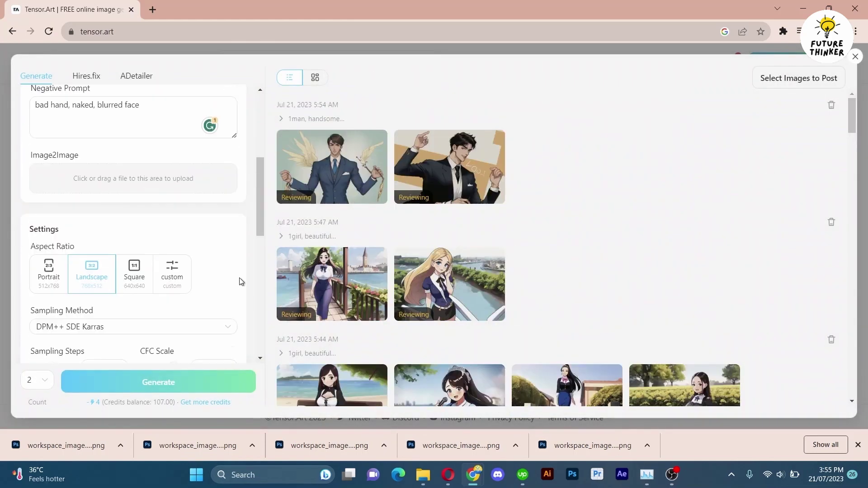
scroll(240, 281, "down", 8)
left_click(230, 177)
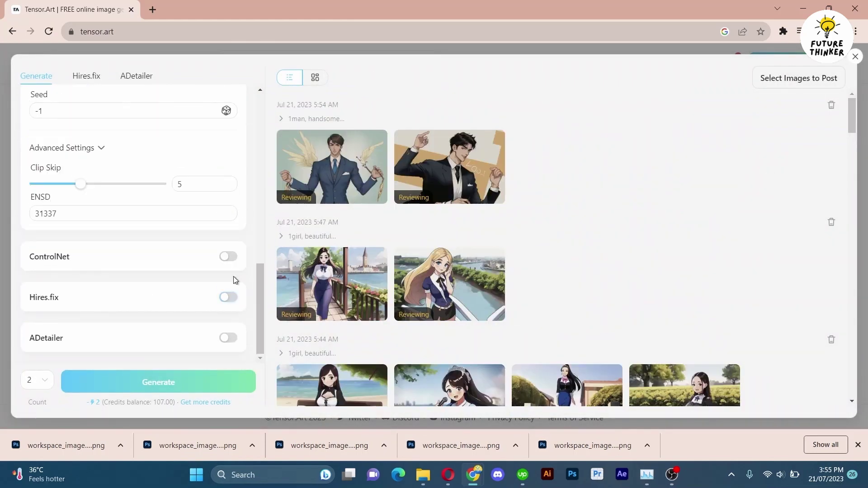
Step: Enable ADetailer and enter "clear face" as its prompt
left_click(228, 337)
scroll(216, 328, "down", 5)
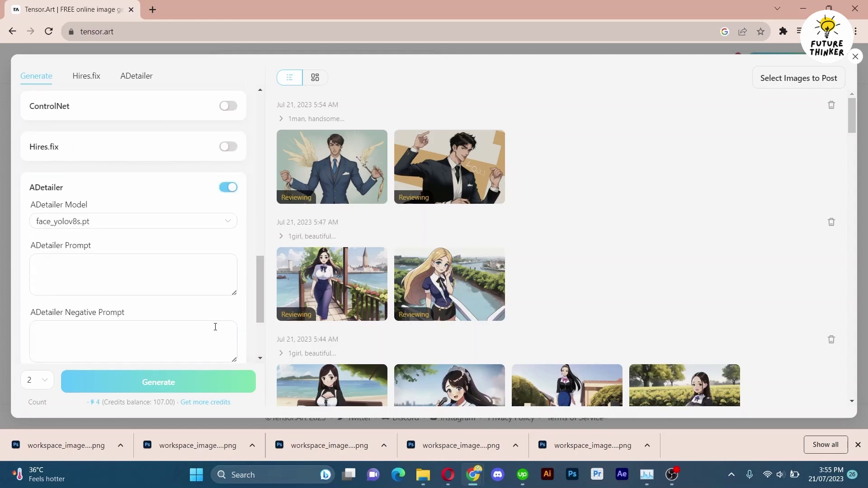
scroll(197, 299, "down", 1)
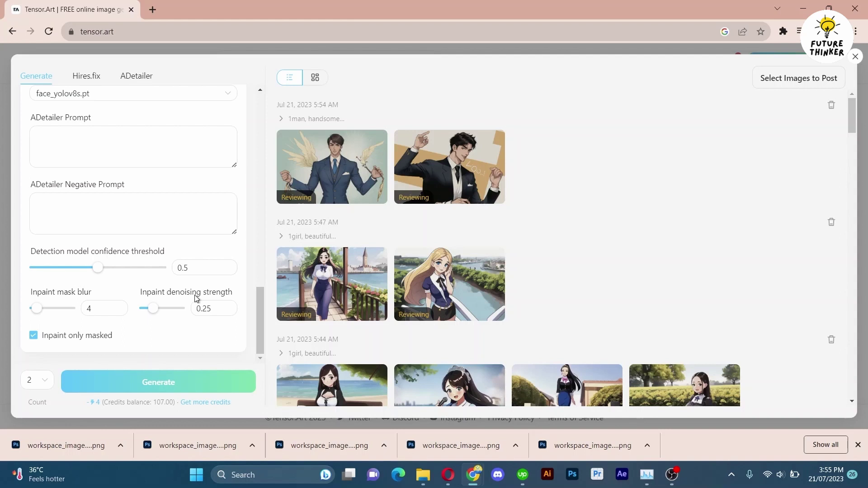
scroll(197, 298, "up", 3)
left_click(186, 291)
type("clear facebi")
key("BackSpace")
key("BackSpace")
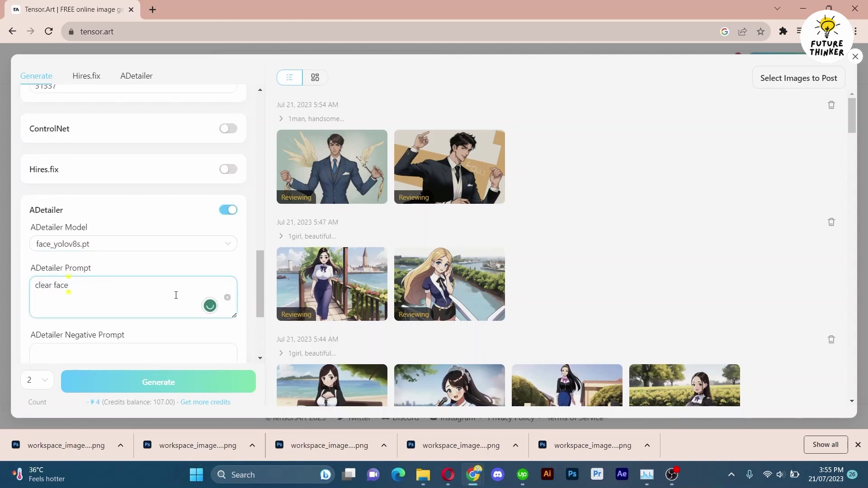
Step: Extend the ADetailer prompt with ", majestic background" and set the negative prompt "blurred face"
scroll(176, 296, "down", 1)
left_click(176, 295)
left_click(154, 218)
type(",")
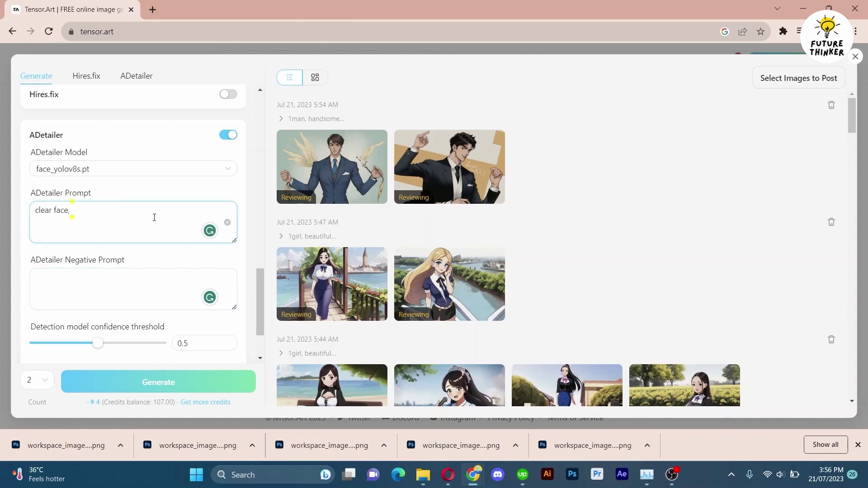
type(" majestic")
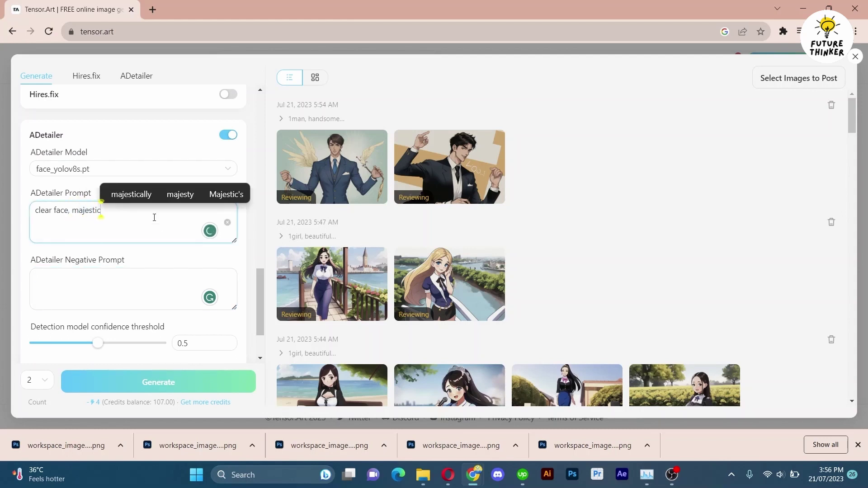
type(" background")
left_click(148, 278)
type("blurred face")
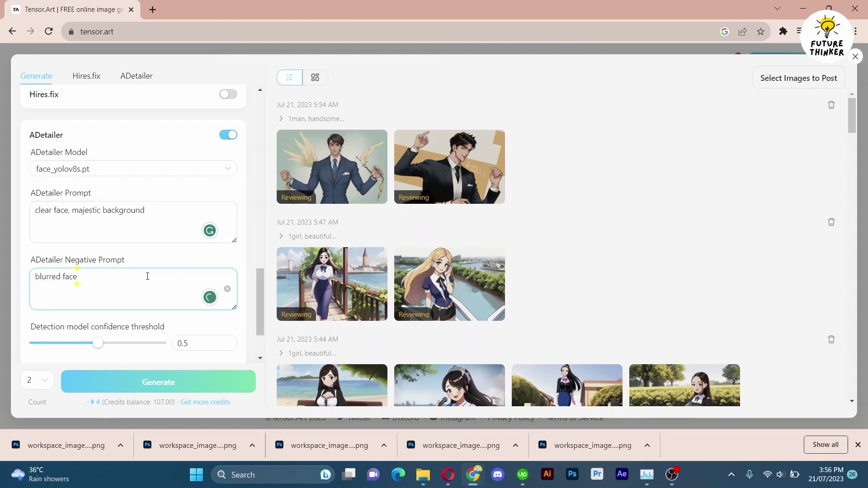
Step: Set threshold 0.53, mask blur 23 and inpaint denoising 0.38, then generate two images
scroll(148, 277, "down", 2)
left_click_drag(98, 267, 101, 268)
left_click_drag(159, 308, 157, 308)
left_click_drag(33, 308, 47, 309)
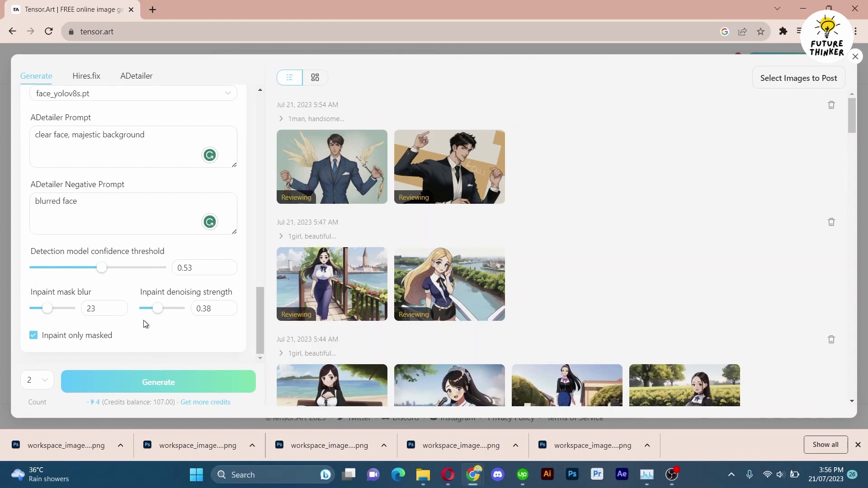
left_click(199, 382)
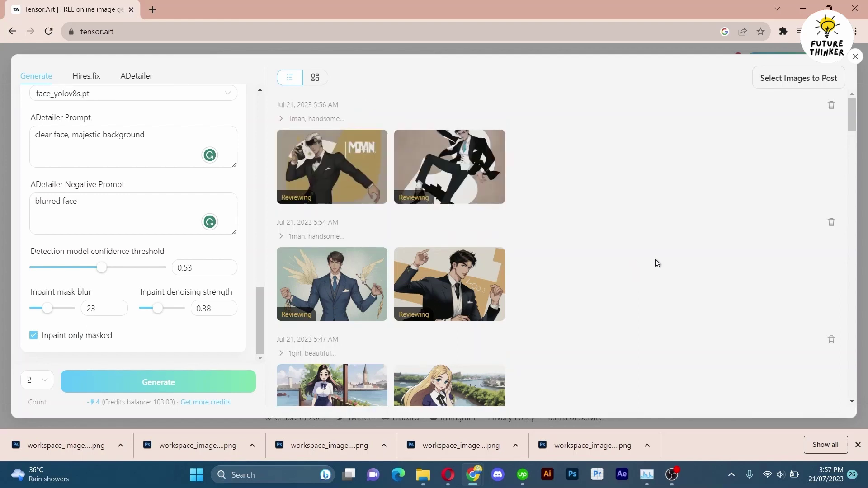
Step: Replace majicMIX realistic with Juggernaut - Final from the ALL model category
scroll(177, 166, "up", 10)
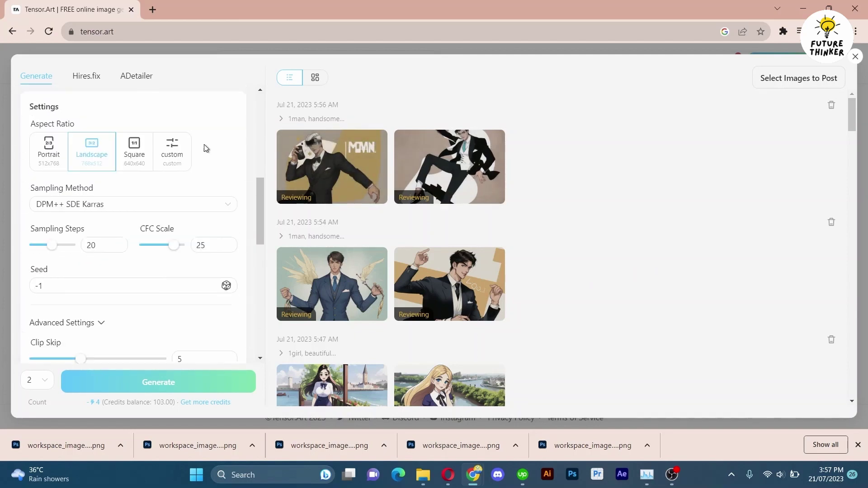
scroll(204, 150, "up", 5)
left_click(213, 127)
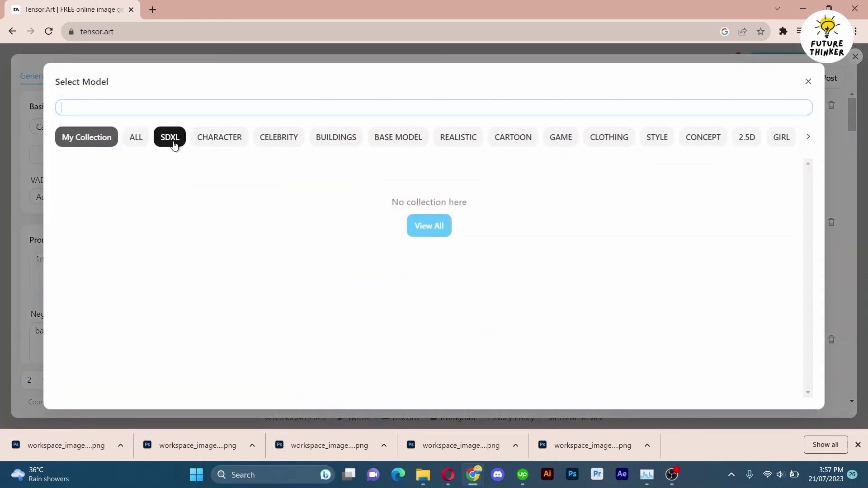
left_click(136, 137)
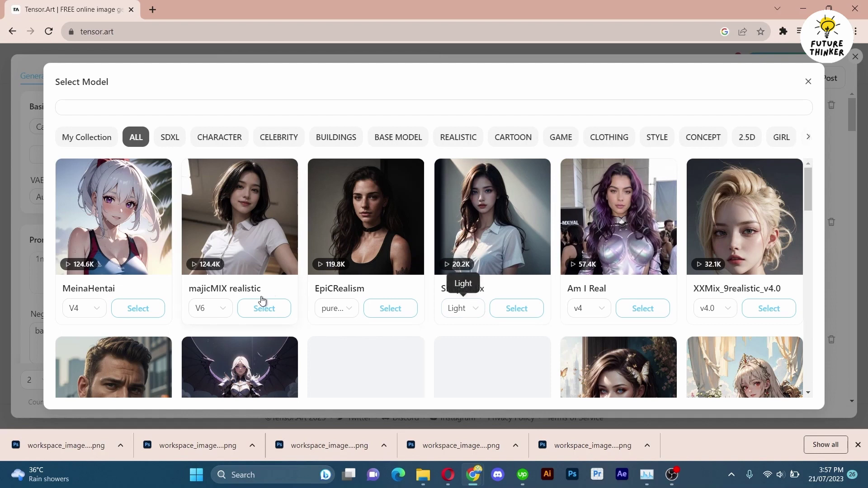
scroll(263, 303, "down", 3)
scroll(177, 311, "up", 3)
scroll(264, 336, "down", 3)
left_click(143, 266)
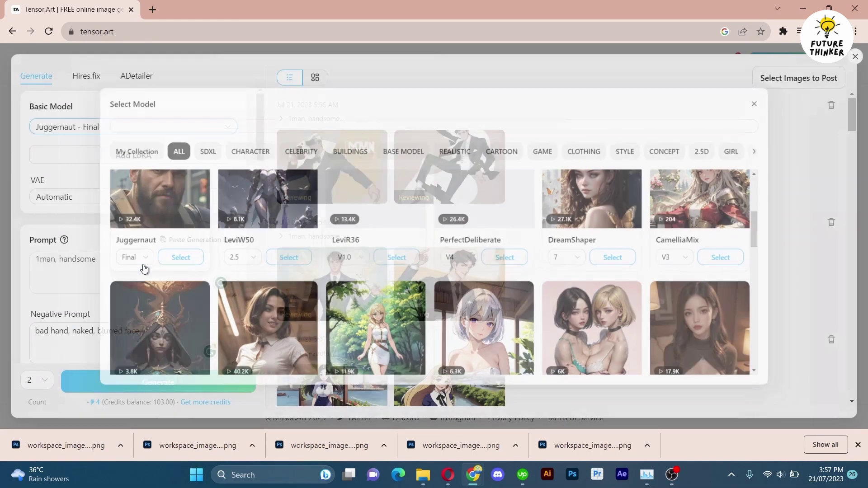
scroll(206, 270, "down", 10)
scroll(206, 270, "up", 10)
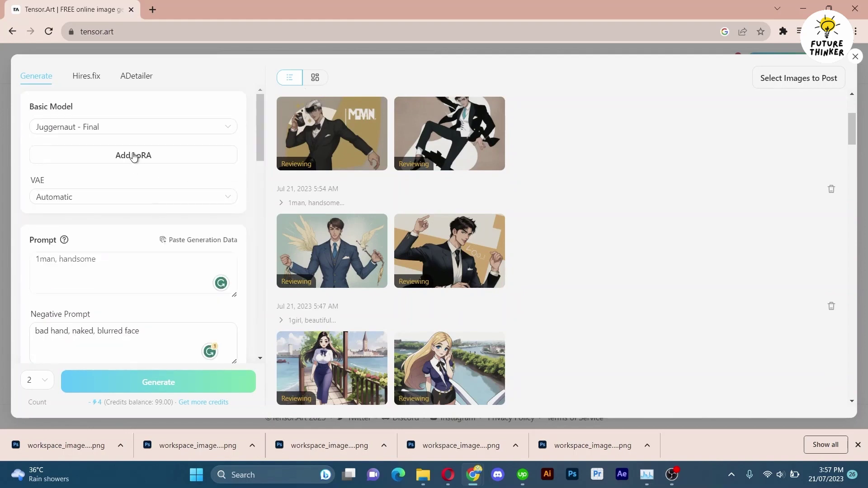
Step: Add the 3D rendering style LoRA and raise its weight to 2
left_click(133, 156)
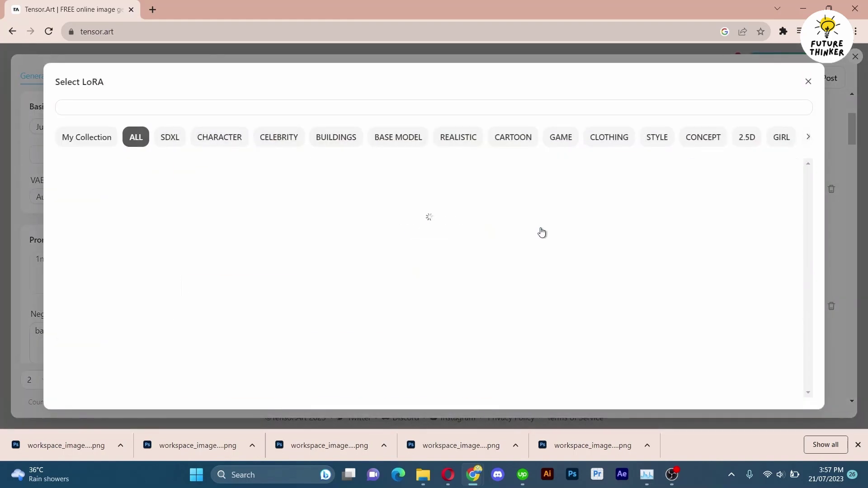
scroll(452, 271, "down", 3)
scroll(401, 309, "up", 2)
scroll(402, 310, "up", 2)
left_click(263, 306)
left_click_drag(145, 194, 165, 195)
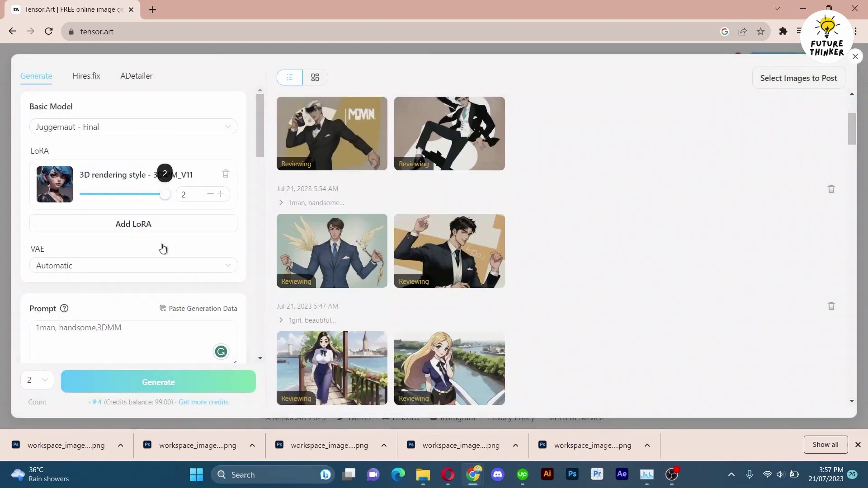
Step: Turn ADetailer off and set the image count to 4
scroll(162, 248, "down", 10)
left_click(226, 100)
left_click(38, 380)
left_click(36, 368)
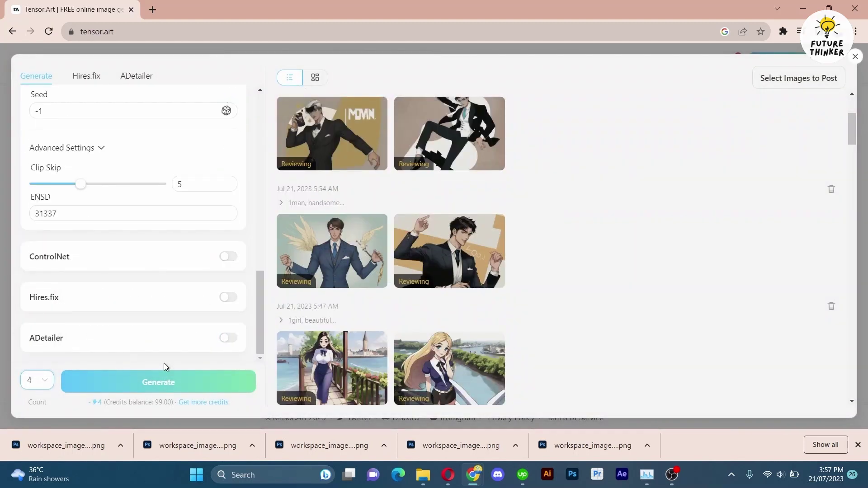
scroll(164, 363, "up", 10)
Step: Generate four '1man, handsome, 3DMM' 3D portraits and enlarge the third one
left_click(175, 383)
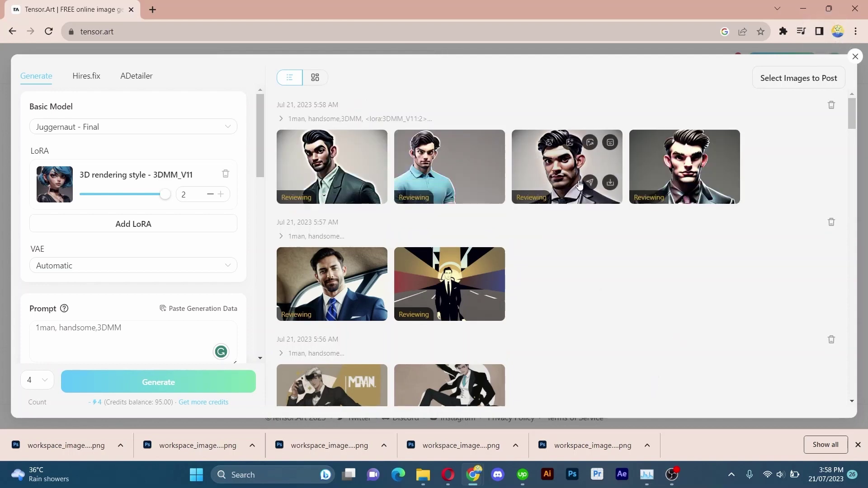
left_click(579, 180)
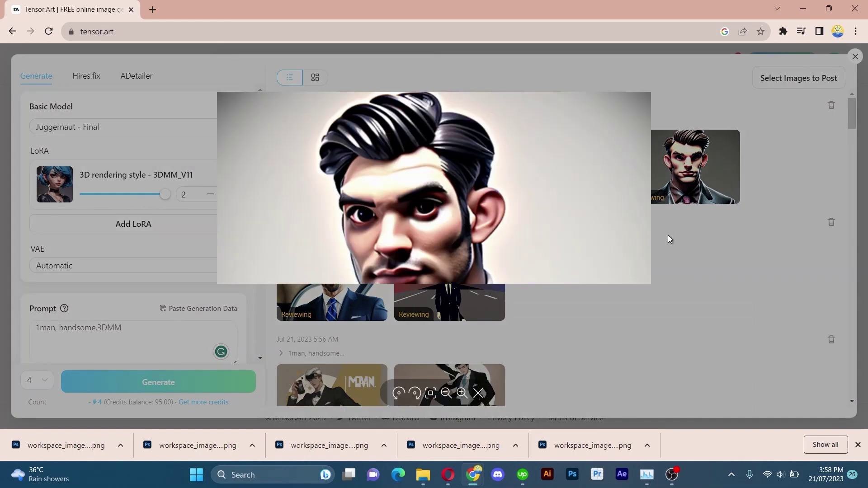